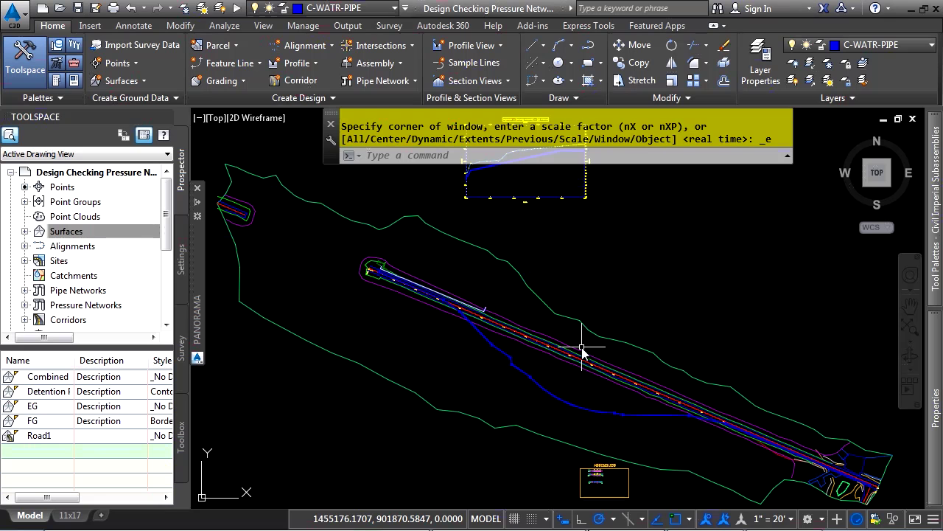
- Inspect the short pipe run at the east end of the existing waterline, checking which network it belongs to
scroll(442, 295, "up", 8)
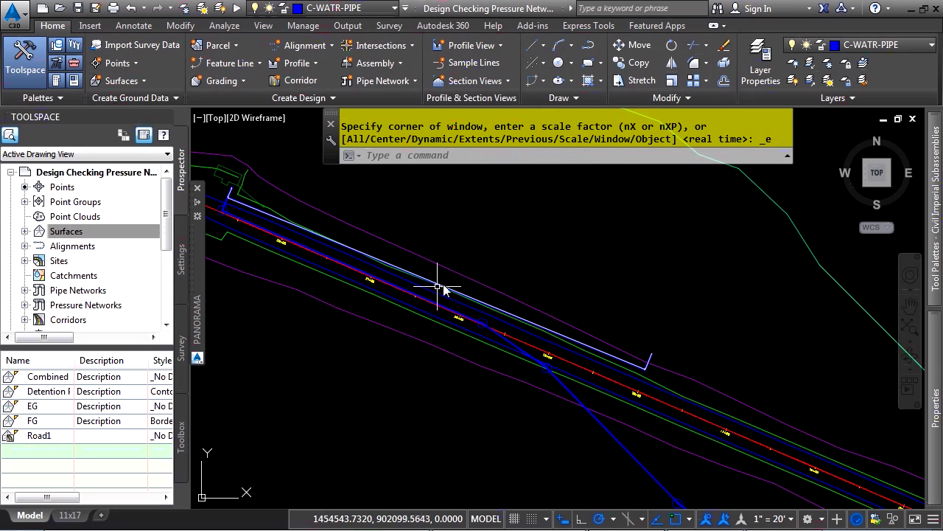
scroll(483, 337, "down", 4)
scroll(606, 274, "up", 6)
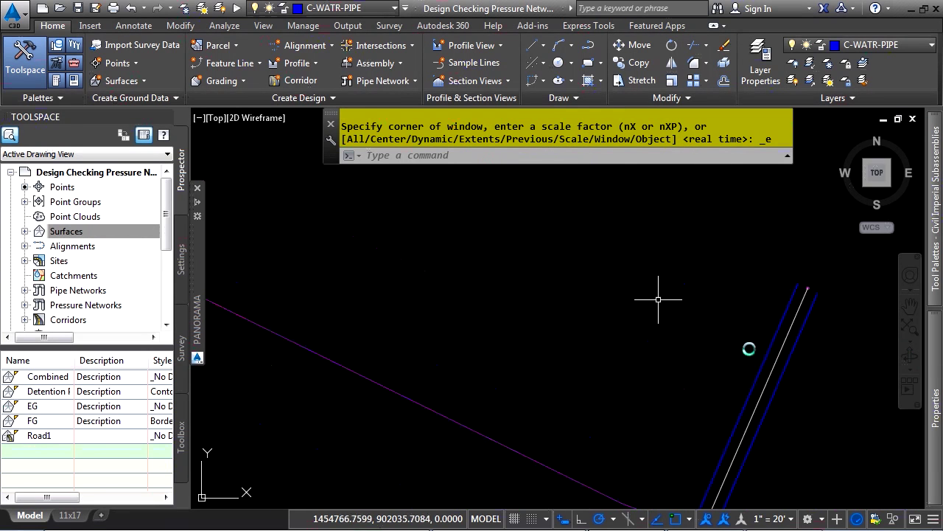
middle_click_drag(813, 386, 676, 257)
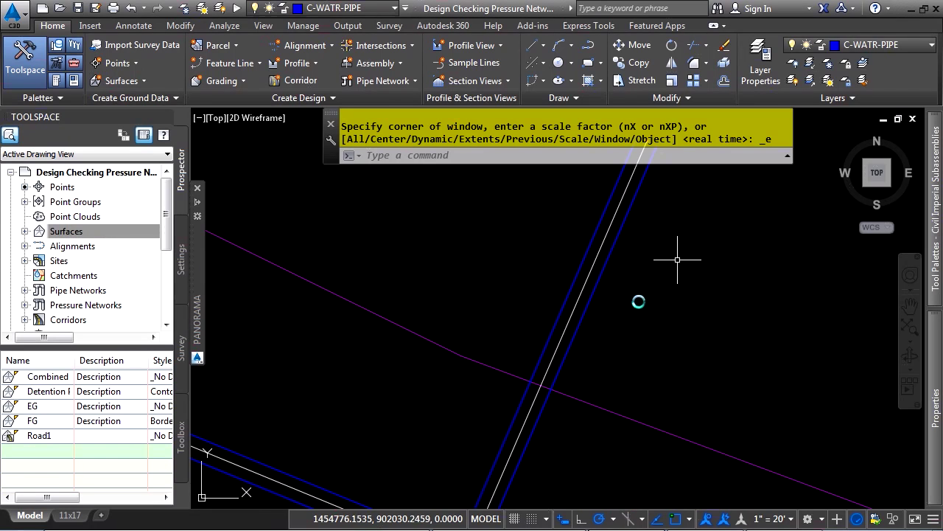
left_click(563, 359)
scroll(623, 412, "down", 2)
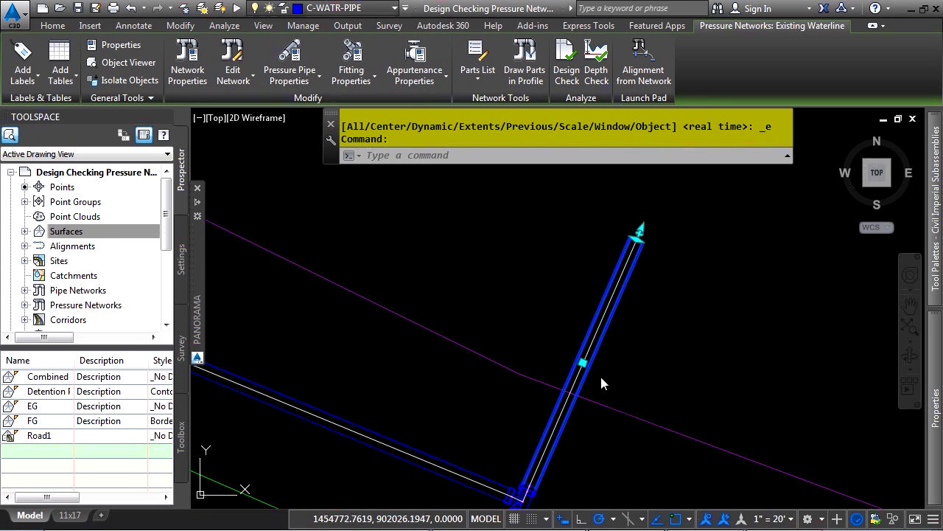
key("Escape")
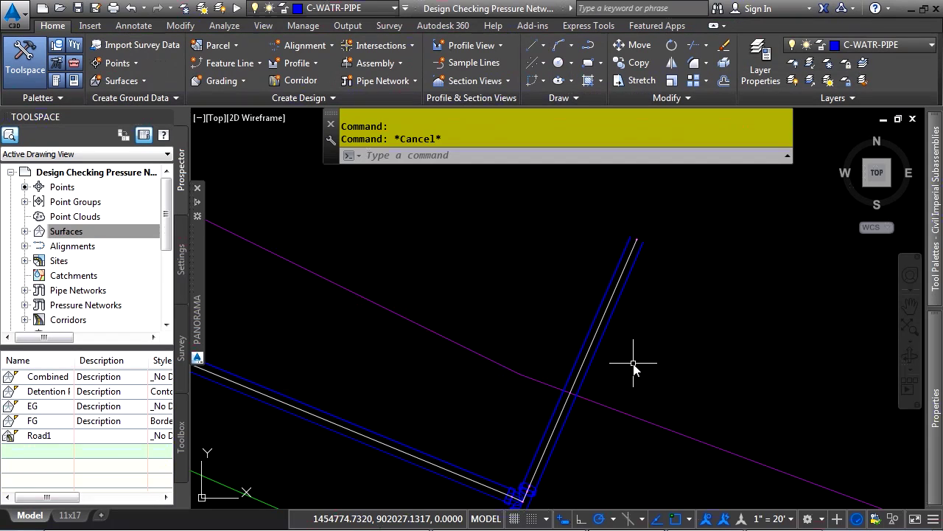
- Select all parts of the Existing Waterline pressure network in the drawing
left_click(24, 306)
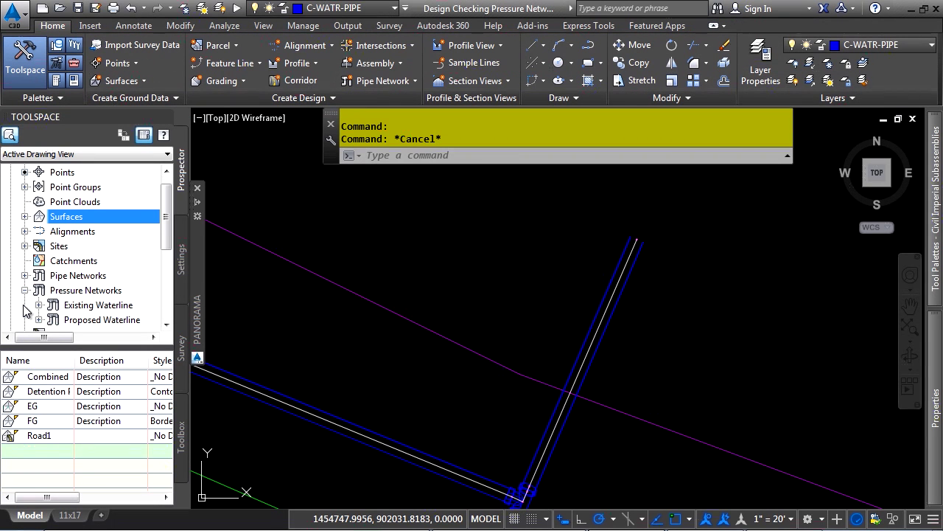
right_click(89, 305)
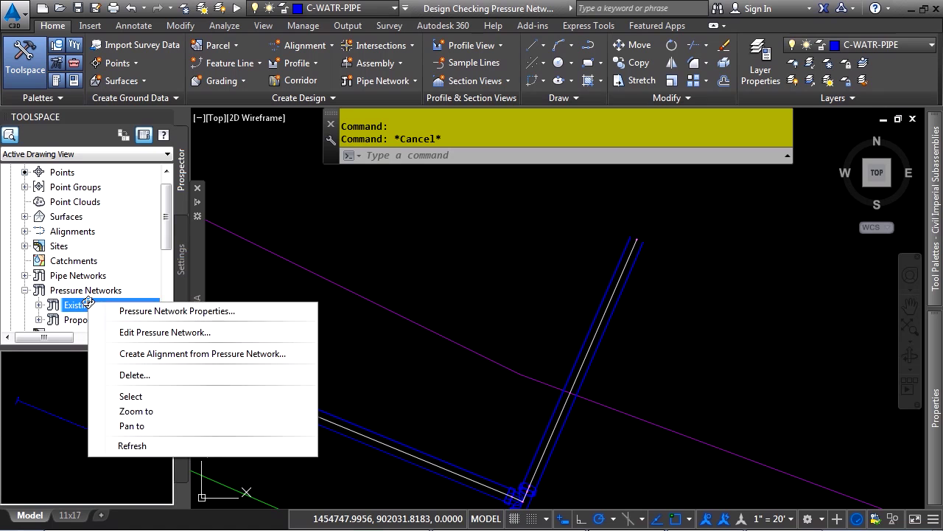
left_click(200, 399)
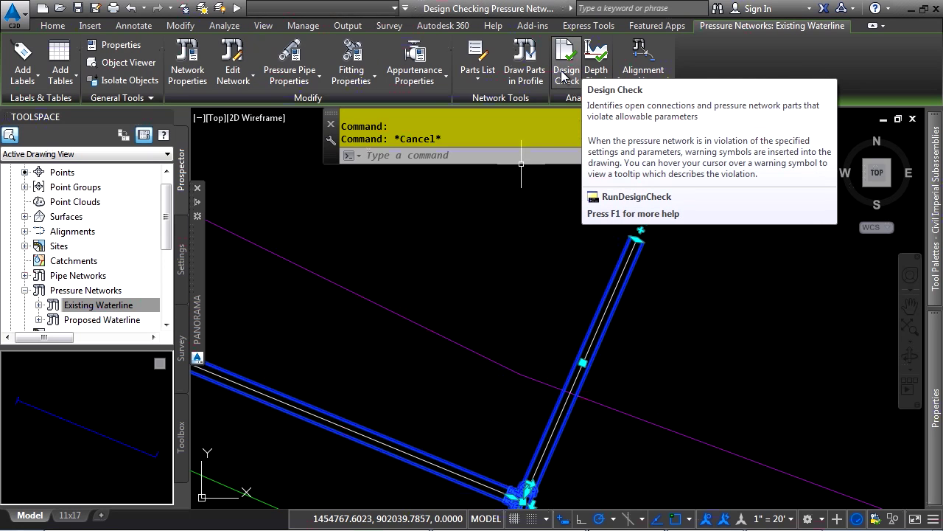
- Run a Design Check on the selected network for deflection, diameter, open connections and radius of curvature, and clear the selection
left_click(558, 82)
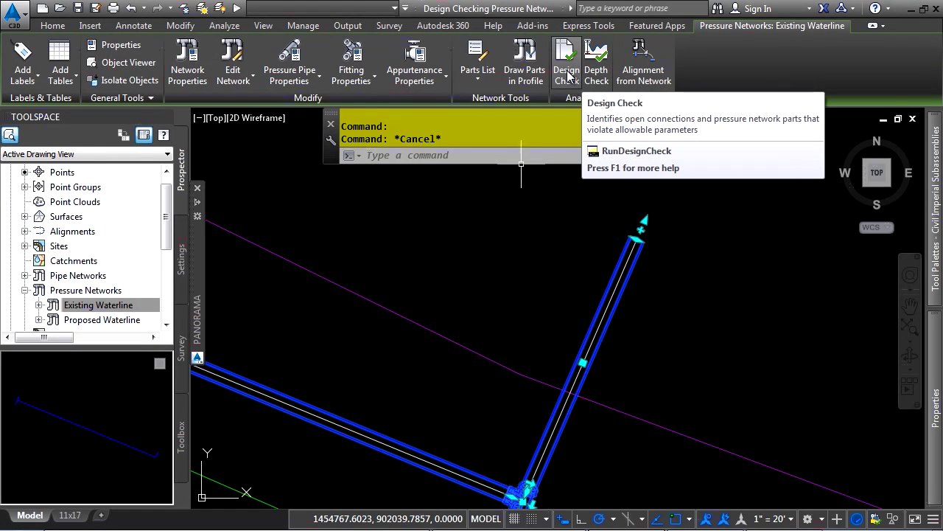
left_click(568, 75)
left_click_drag(460, 185, 424, 185)
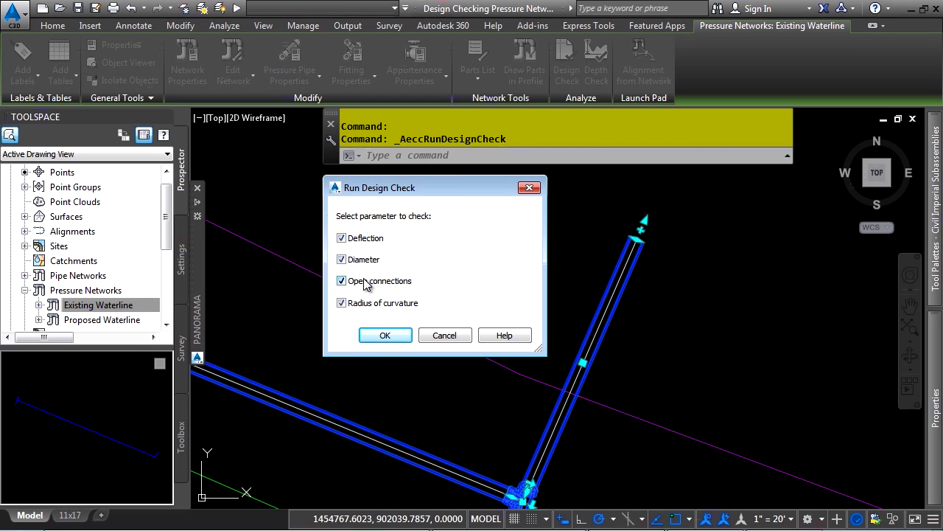
left_click(385, 335)
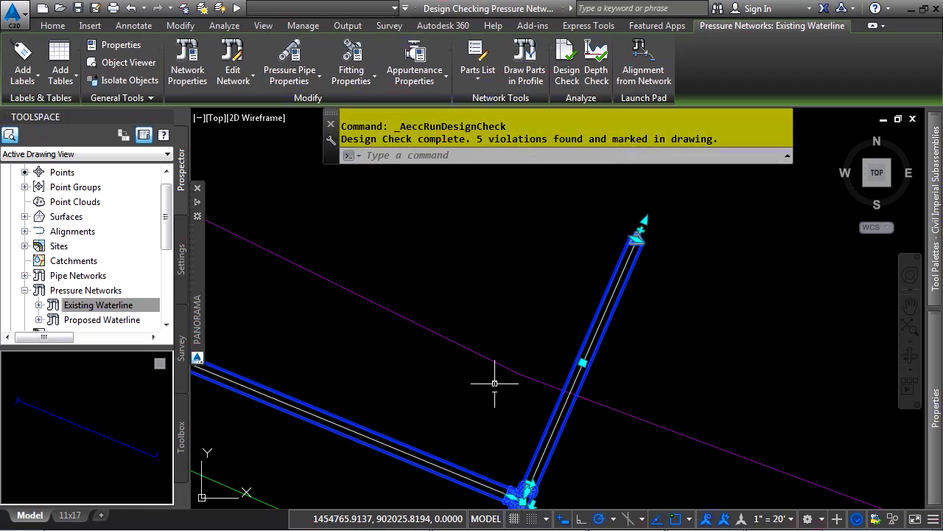
key("Escape")
key("Escape")
- Read the design check warning at the open end of the short east pipe
middle_click_drag(493, 387, 420, 452)
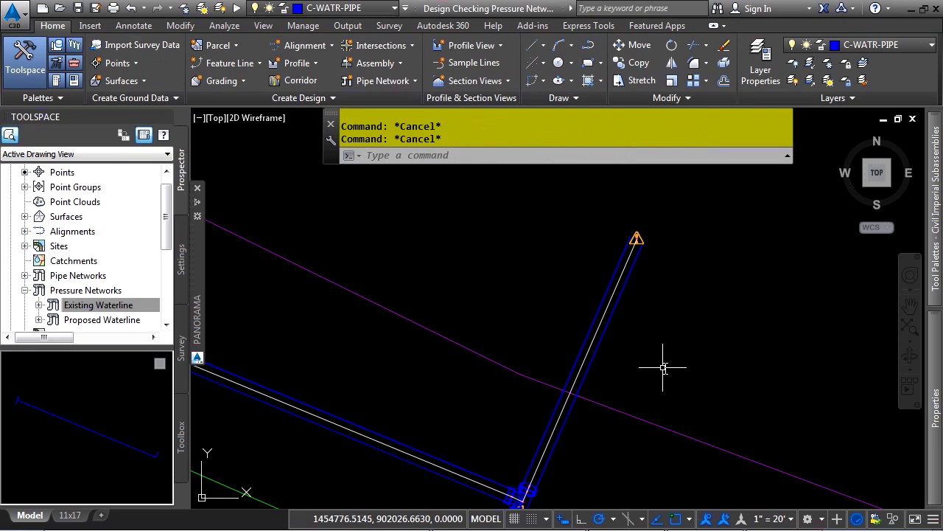
scroll(578, 295, "up", 8)
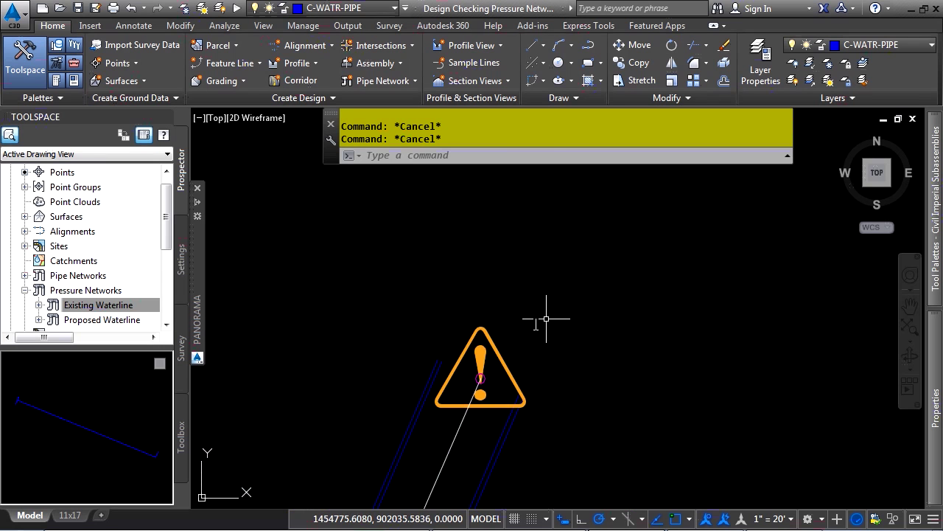
mouse_move(493, 344)
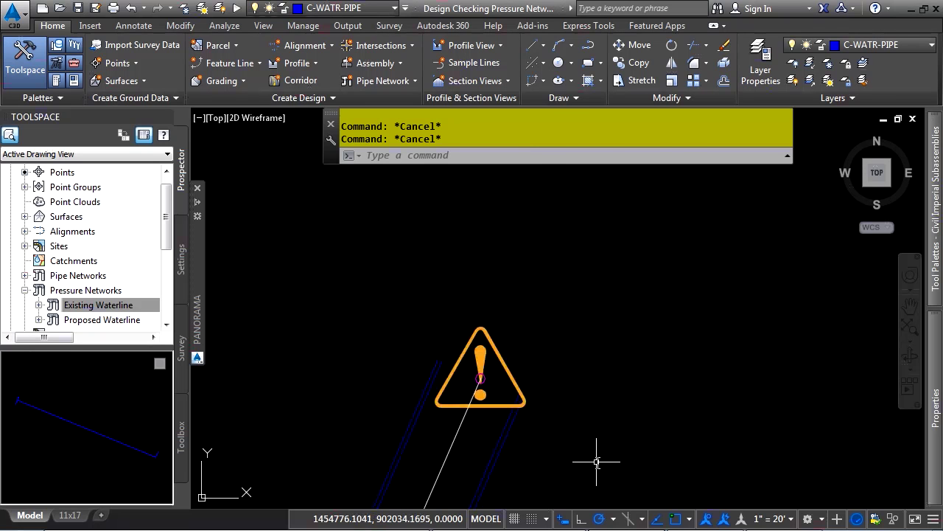
- Regenerate the model with the REA command to resize the warning symbols at the waterline's east end
scroll(597, 463, "down", 5)
scroll(577, 312, "down", 3)
mouse_move(401, 347)
middle_mouse_down()
mouse_move(480, 391)
mouse_move(316, 326)
middle_mouse_up()
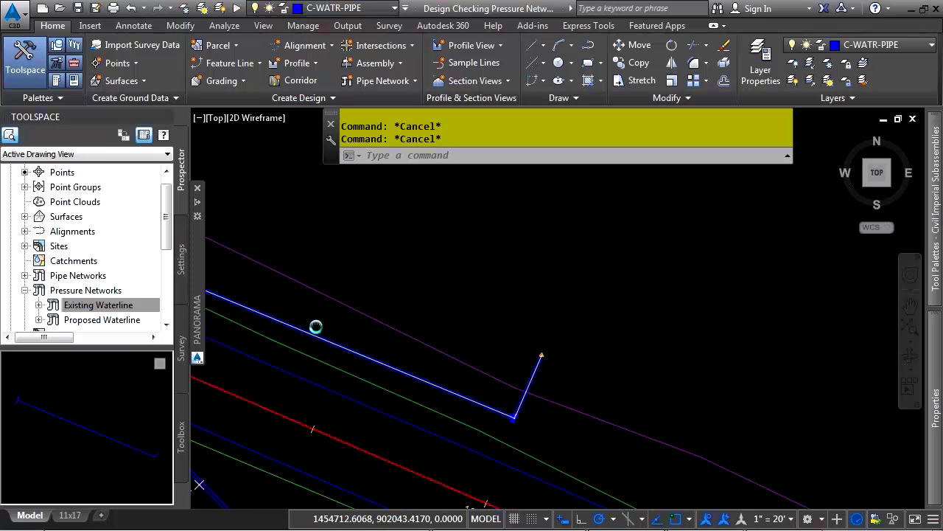
mouse_move(406, 353)
middle_mouse_down()
mouse_move(496, 421)
mouse_move(499, 403)
mouse_move(491, 402)
middle_mouse_up()
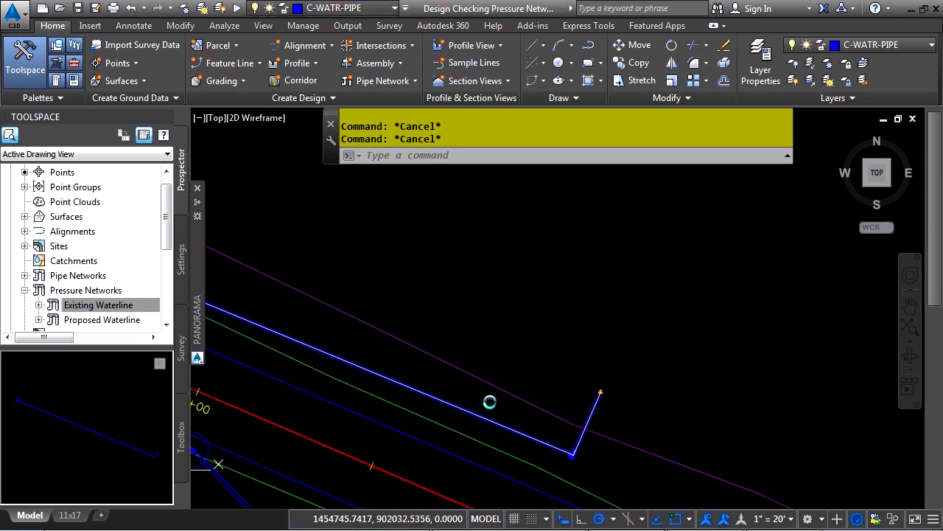
type("rea")
key("Return")
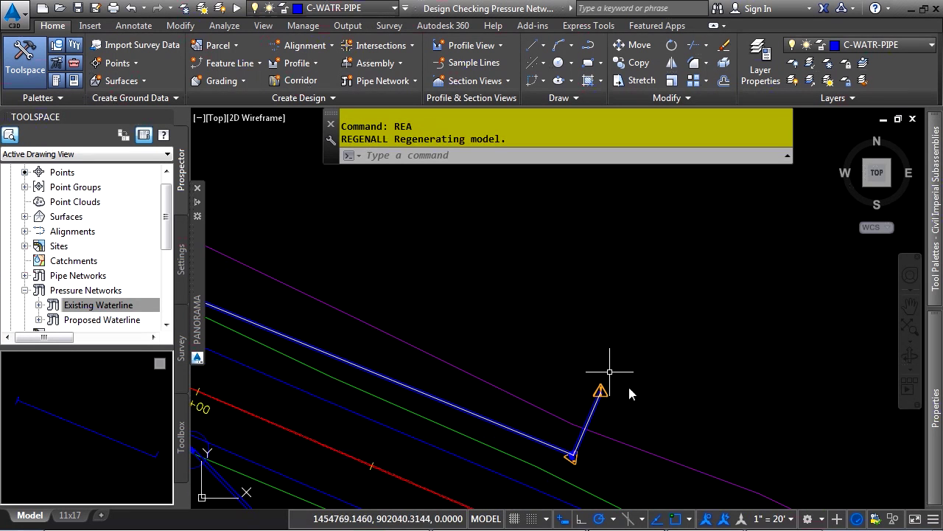
- Delete the flagged tee fitting at the east corner of the existing waterline
scroll(594, 471, "up", 6)
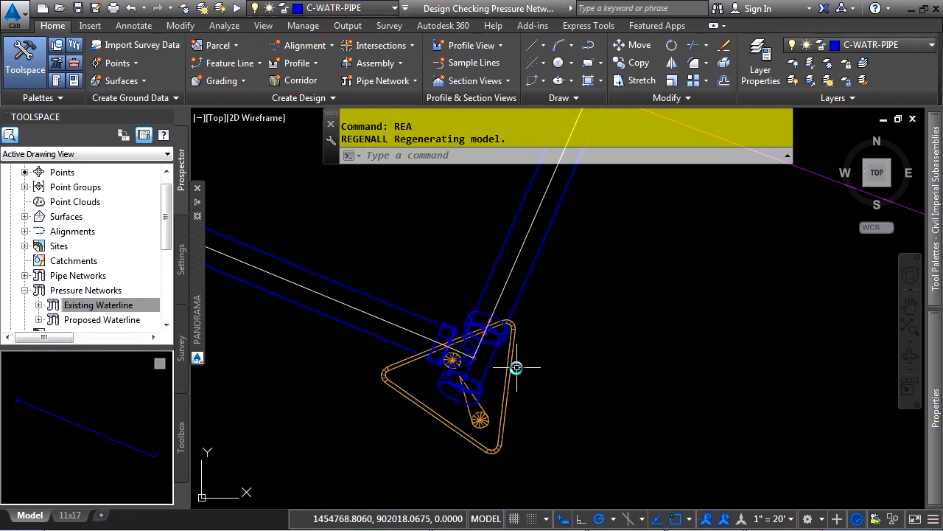
left_click(483, 367)
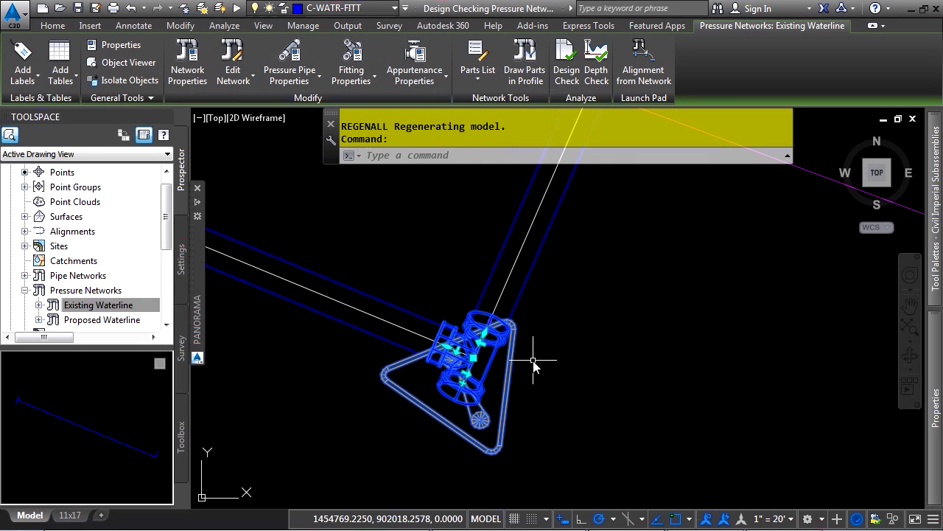
key("Delete")
- Add a 10 in 90 degree push-on ductile iron elbow fitting where the two pipes meet at the east corner, using Plan Layout Tools
left_click(521, 290)
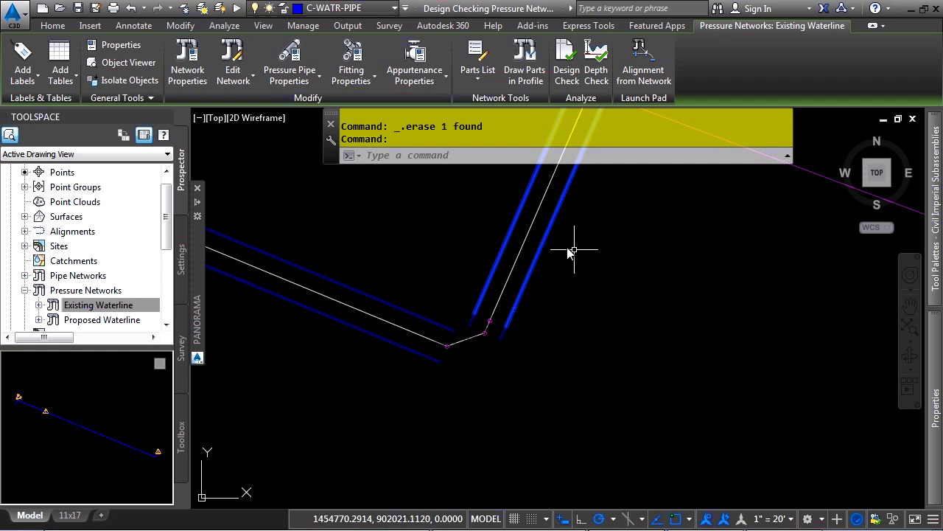
left_click(251, 78)
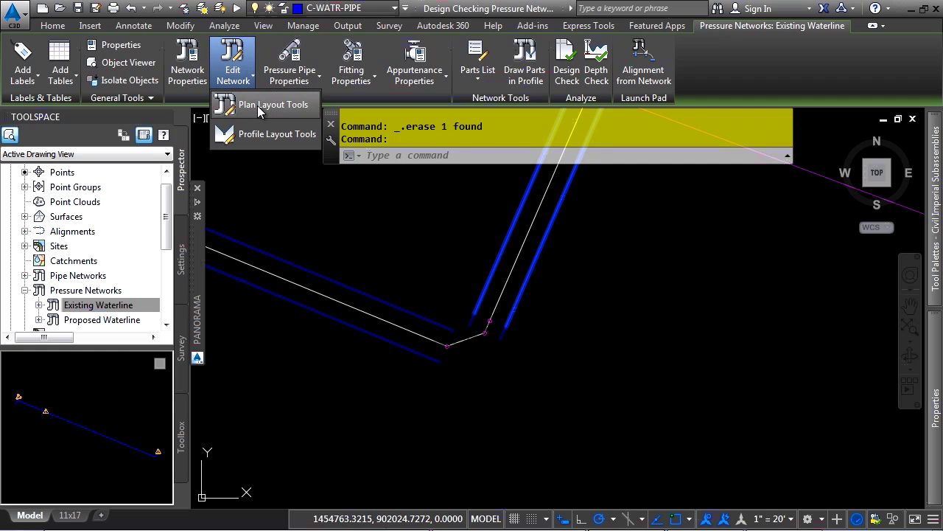
left_click(257, 106)
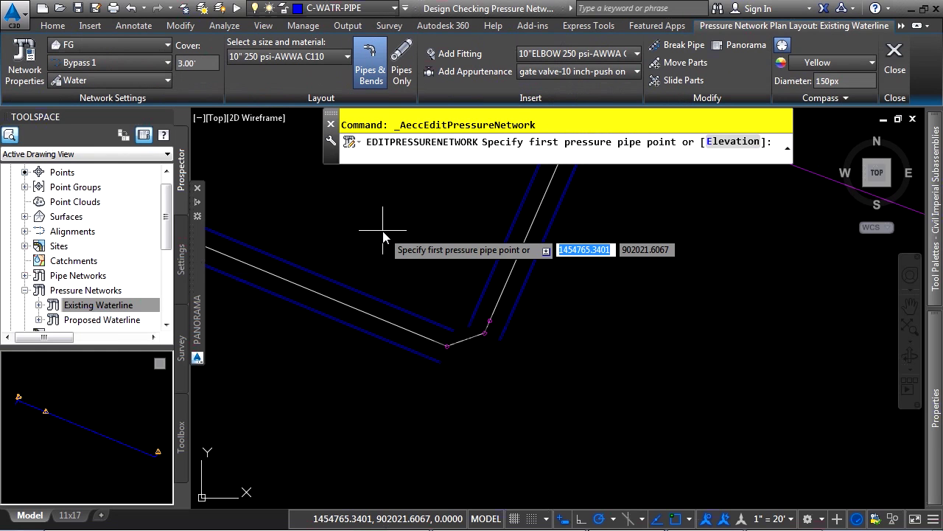
left_click(588, 52)
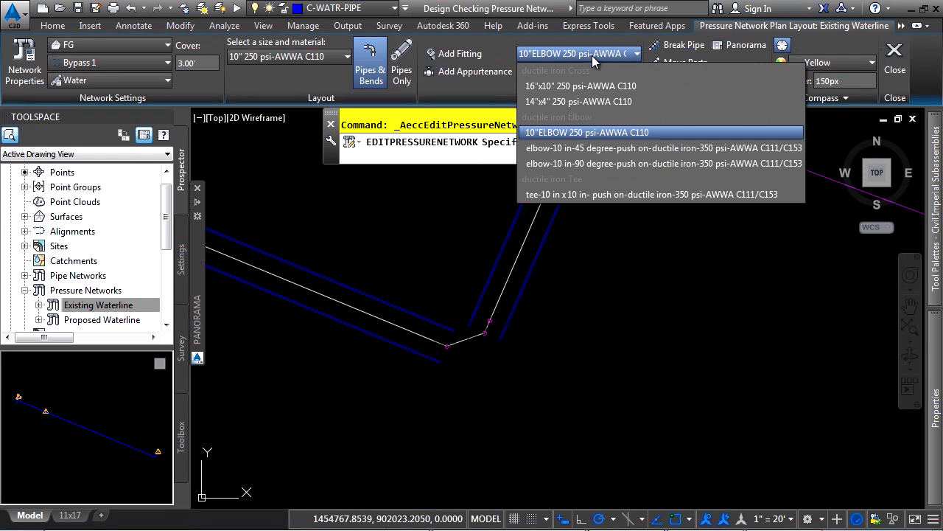
left_click(632, 163)
left_click(458, 53)
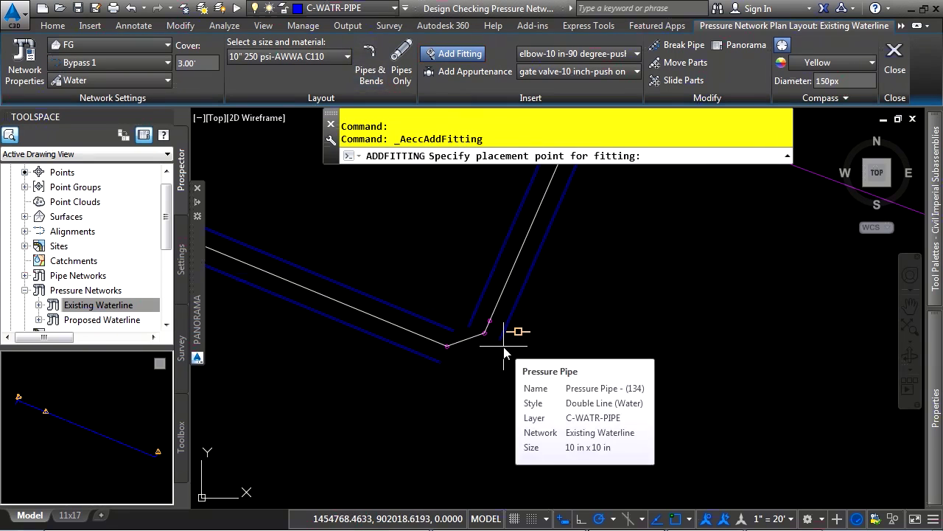
left_click(495, 389)
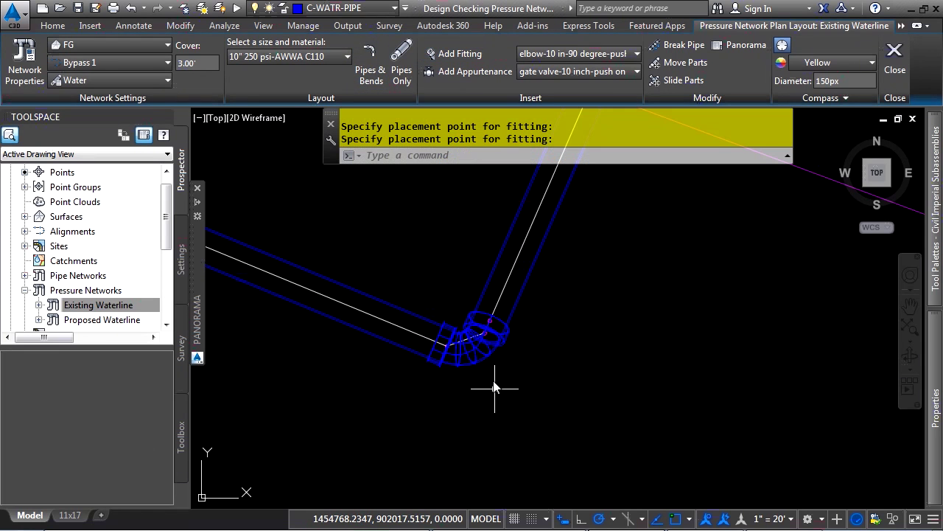
- Stretch the long pipe's end grip onto the new elbow and select both adjoining pipes to check their connections
left_click(426, 316)
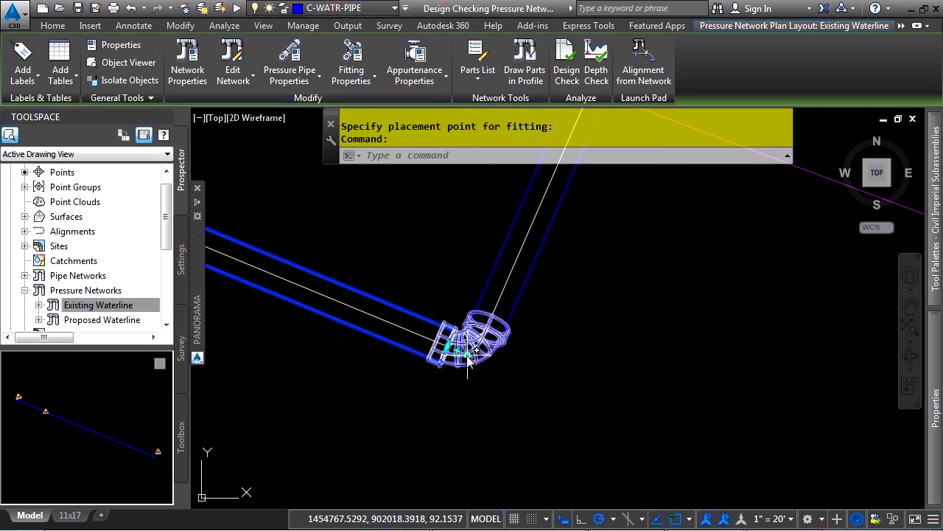
left_click(447, 346)
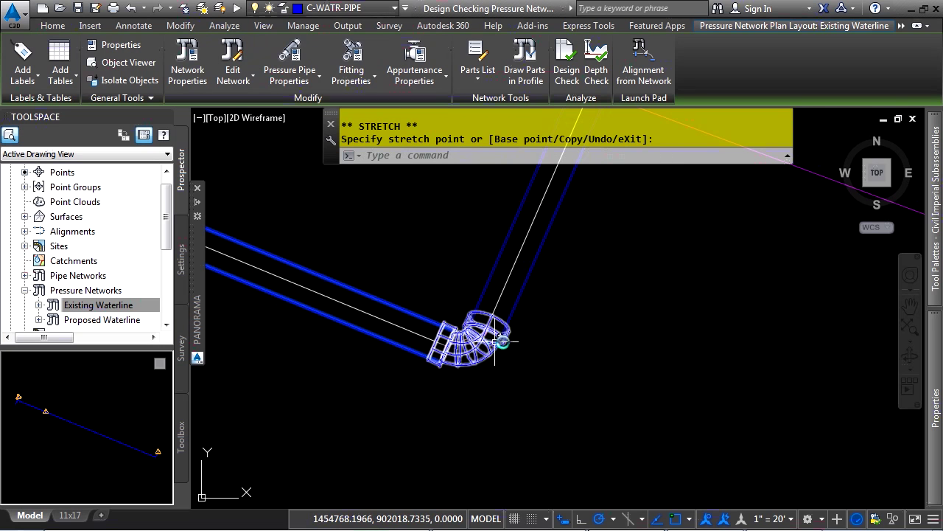
left_click(415, 308)
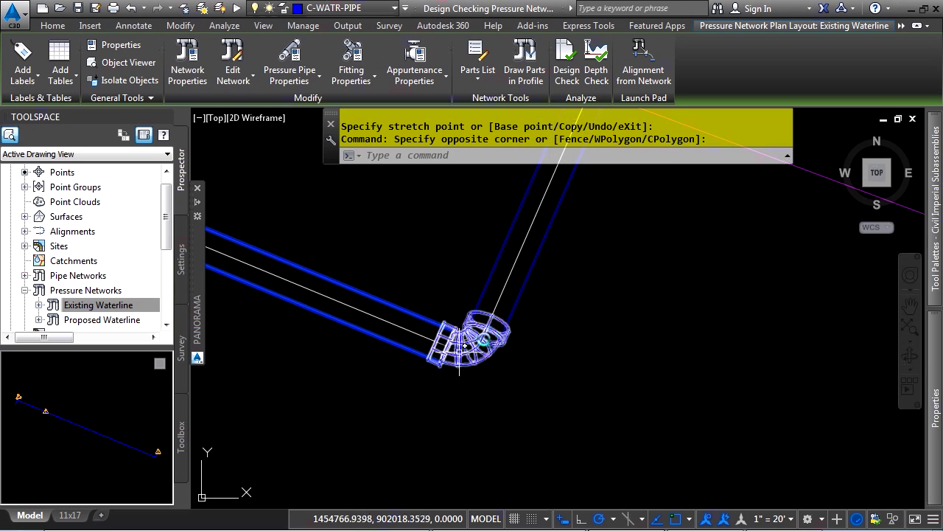
left_click(438, 318)
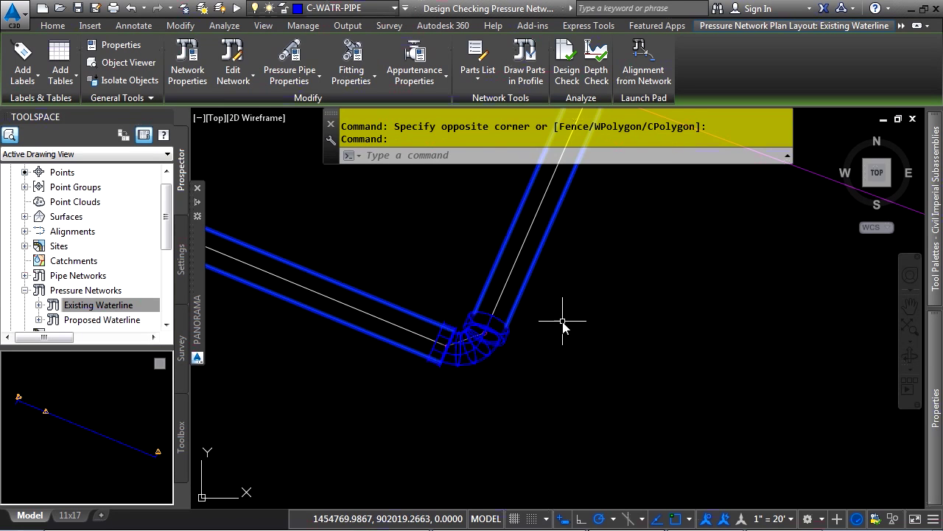
key("Escape")
key("Escape")
- Examine the design check warnings on the appurtenance and pipe at the west end of the existing waterline
scroll(470, 359, "down", 3)
scroll(448, 320, "up", 3)
mouse_move(448, 319)
middle_mouse_down()
mouse_move(543, 464)
mouse_move(771, 480)
middle_mouse_up()
scroll(771, 480, "down", 3)
scroll(371, 330, "up", 6)
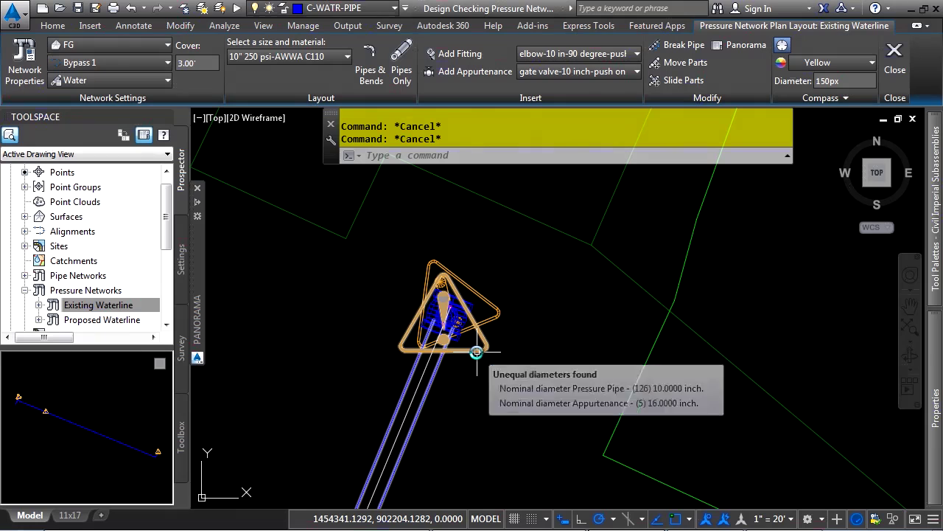
middle_click_drag(446, 447, 498, 349)
scroll(497, 349, "down", 1)
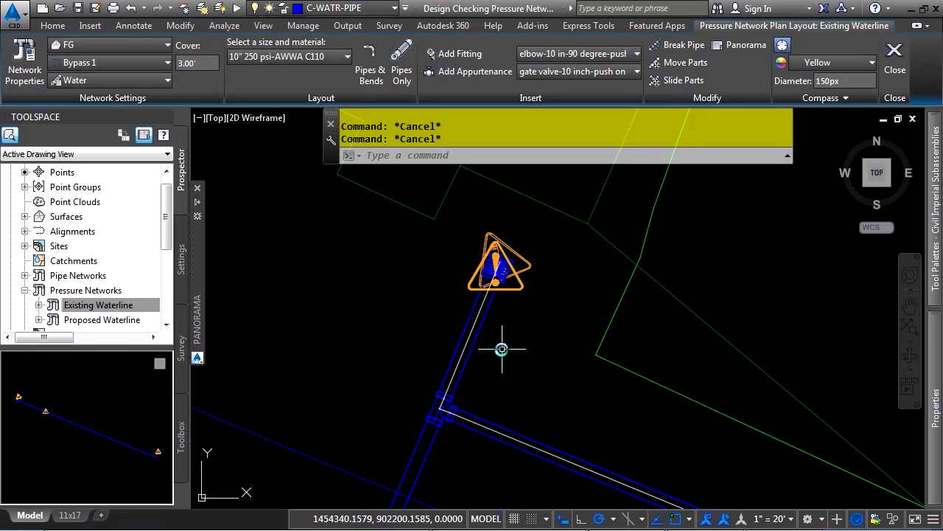
- Clear all pressure pipe warnings, starting from the short pipe at the waterline's west end
left_click(469, 346)
right_click(530, 372)
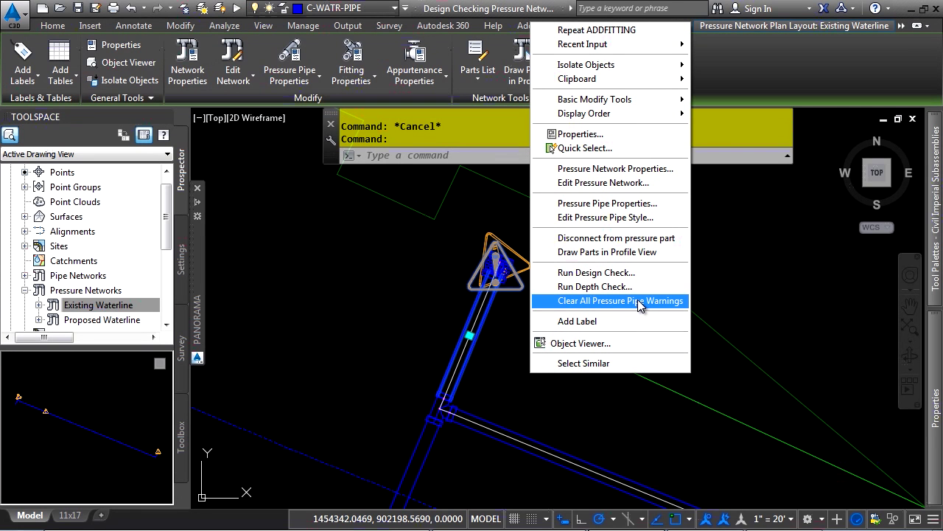
left_click(638, 300)
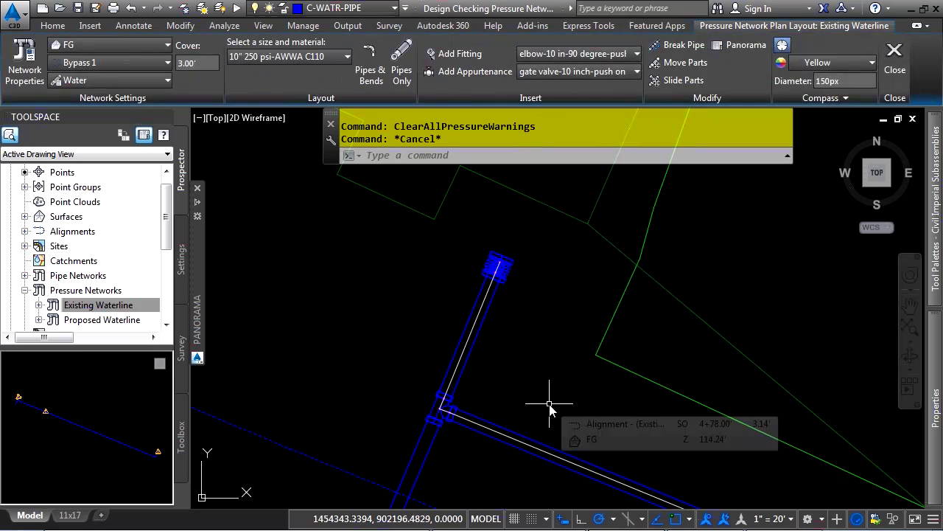
- Start a depth check on the existing waterline, with a path from the short pipe at the east end through the elbow to the long pipe
scroll(550, 404, "down", 3)
scroll(668, 432, "up", 6)
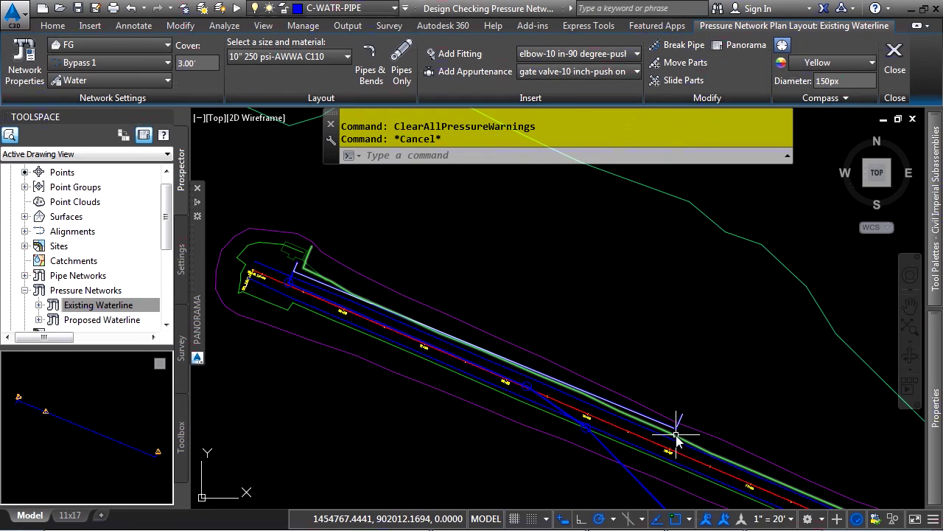
scroll(612, 341, "up", 4)
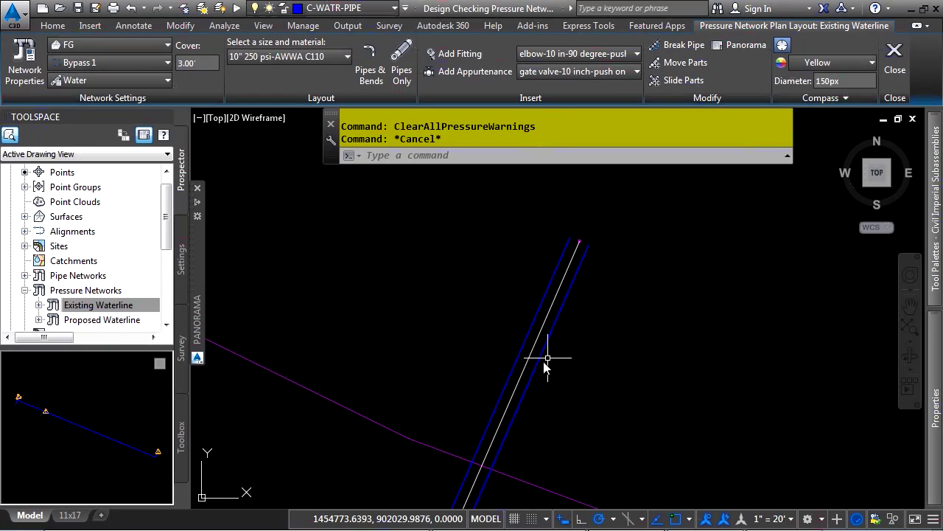
left_click(546, 358)
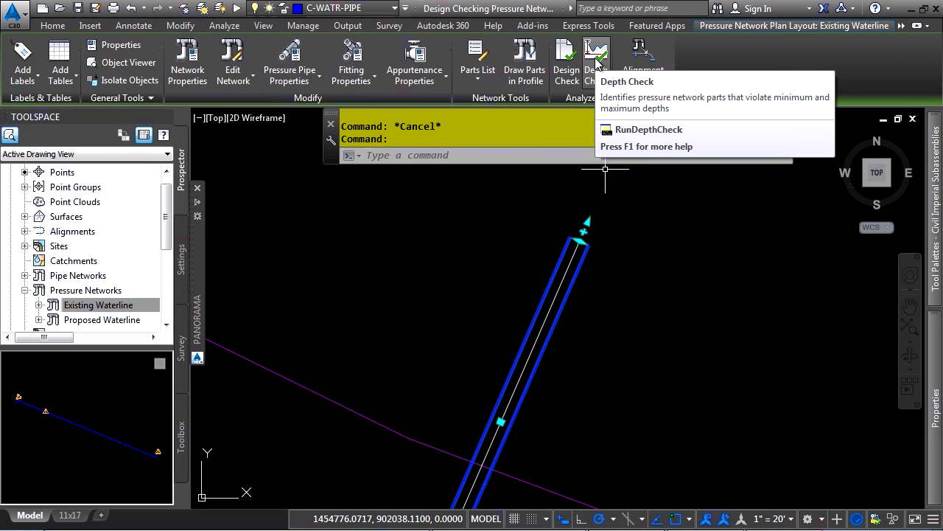
left_click(597, 64)
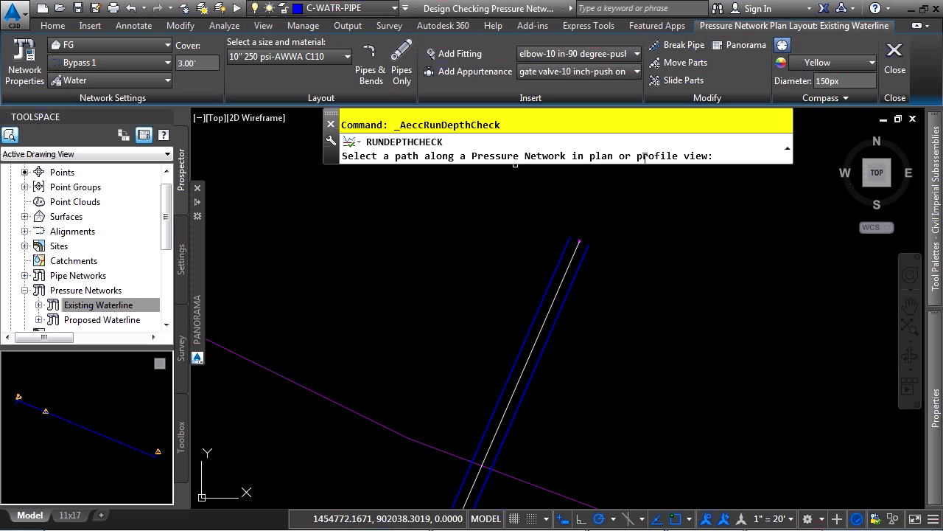
left_click(558, 317)
scroll(387, 386, "down", 5)
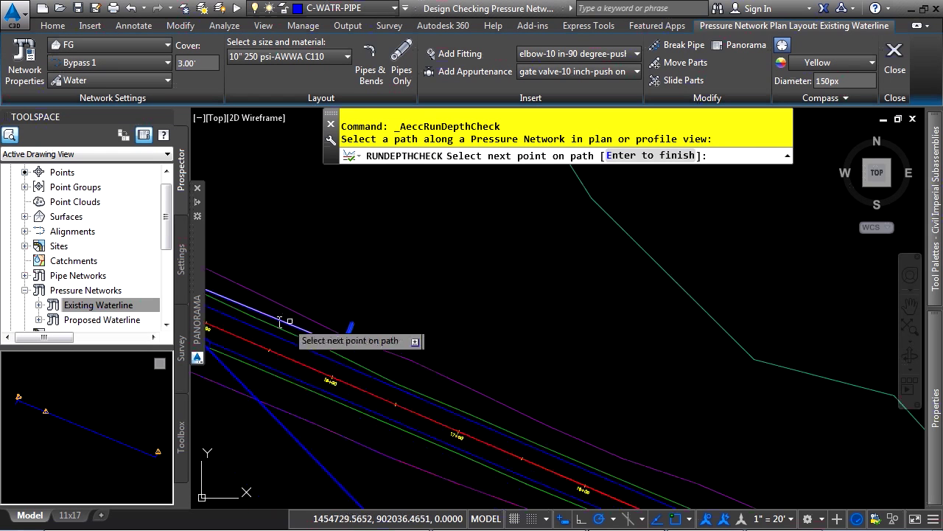
scroll(309, 307, "up", 5)
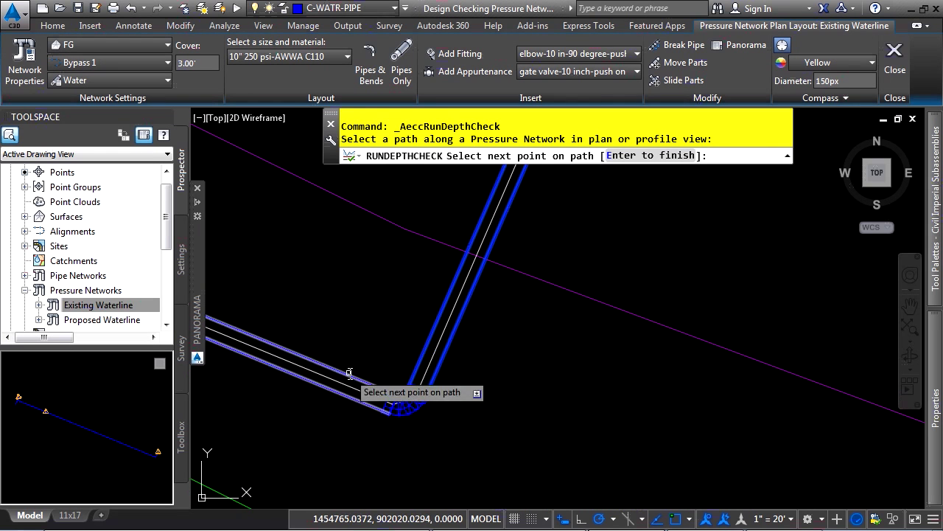
left_click(528, 339)
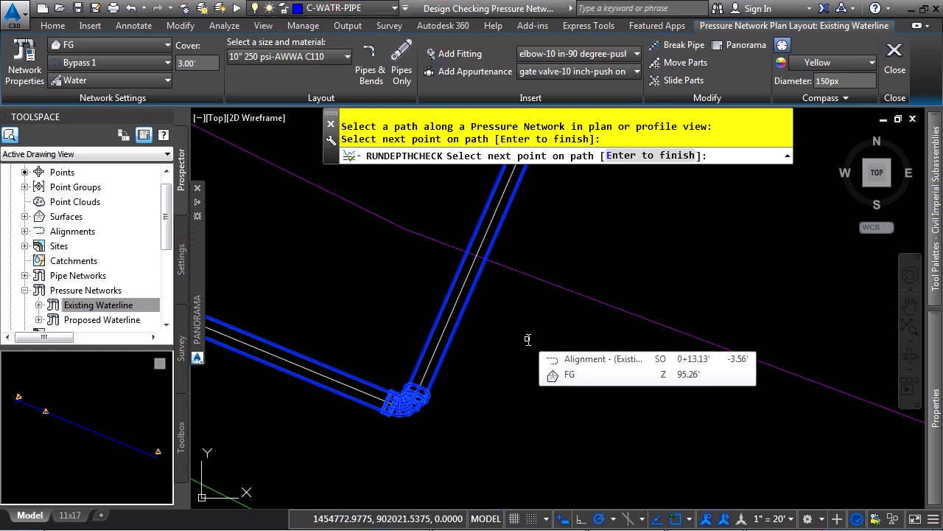
key("Return")
- Run the depth check with a minimum depth of cover of 4 ft and the maximum depth of cover enabled at 10 ft
double_click(441, 255)
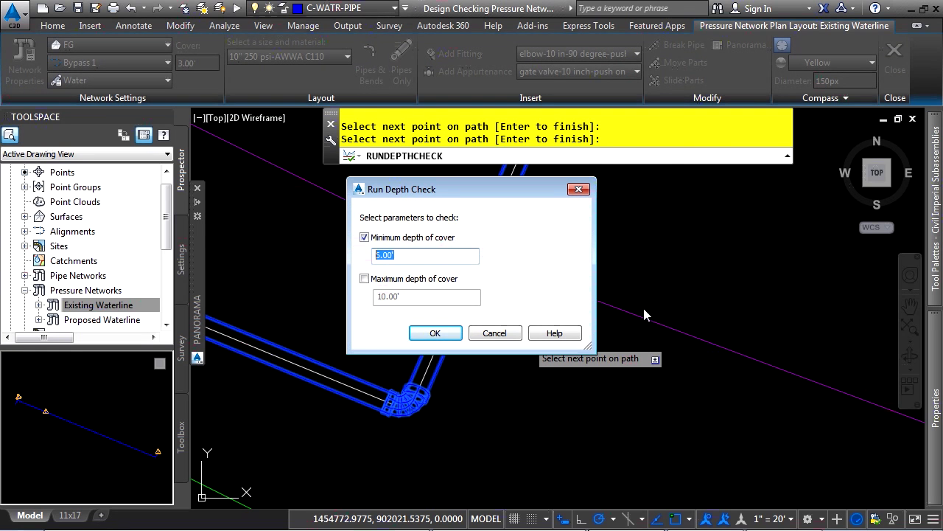
type("4")
left_click(418, 278)
double_click(438, 295)
left_click(433, 334)
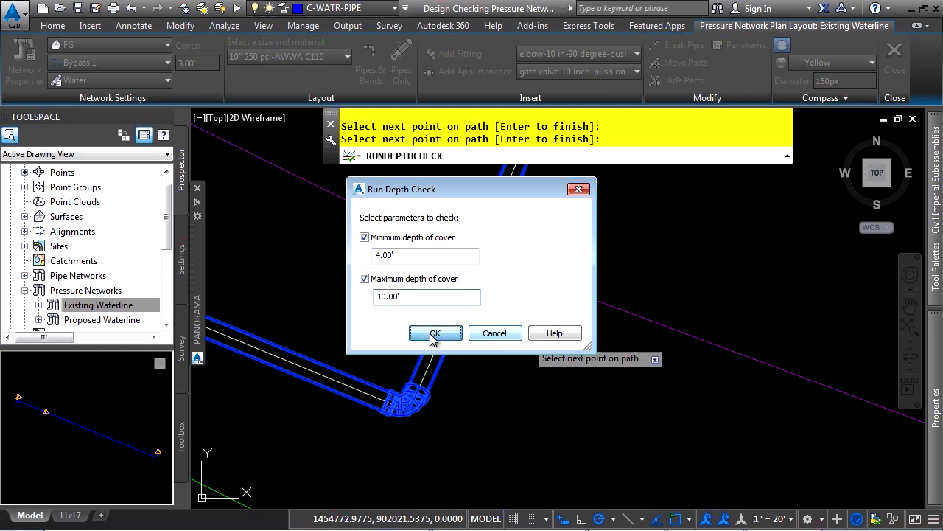
key("Return")
- Deselect the pipe and examine the depth check warning on the short east-end pipe in plan
middle_click_drag(558, 213, 569, 386)
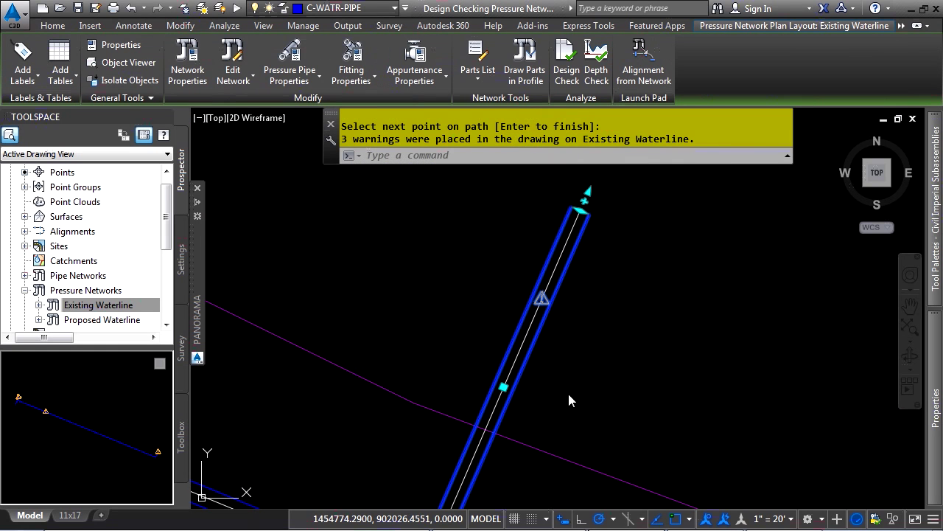
key("Escape")
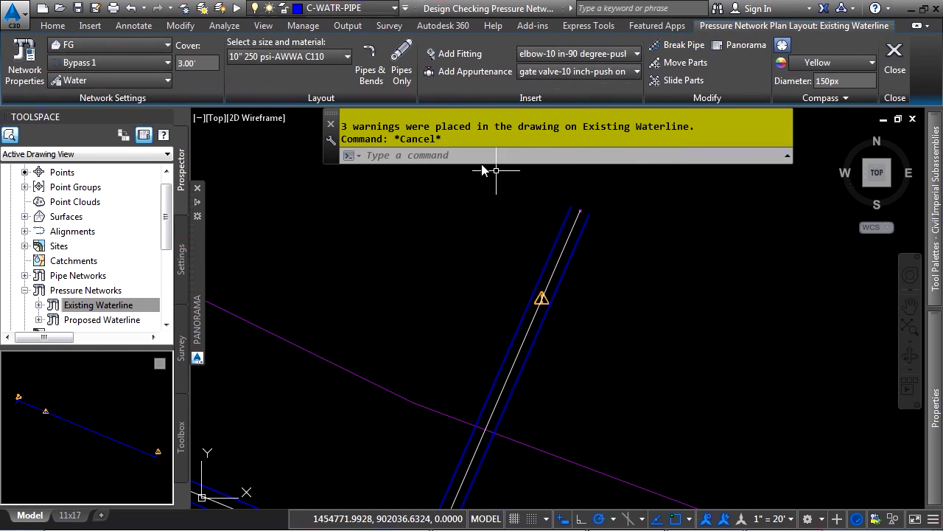
scroll(555, 322, "up", 4)
mouse_move(533, 253)
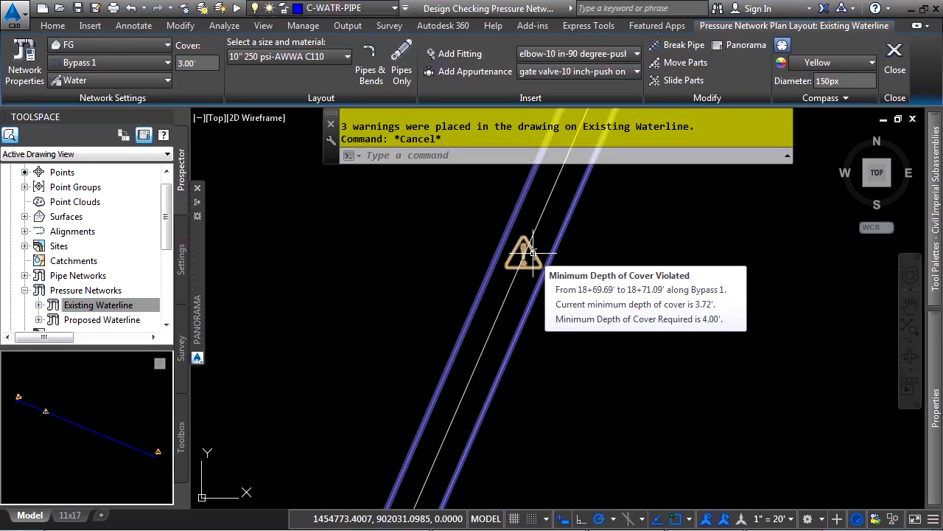
- Regenerate the whole drawing and examine the depth check warning on the waterline pipe in the profile view
scroll(314, 379, "down", 8)
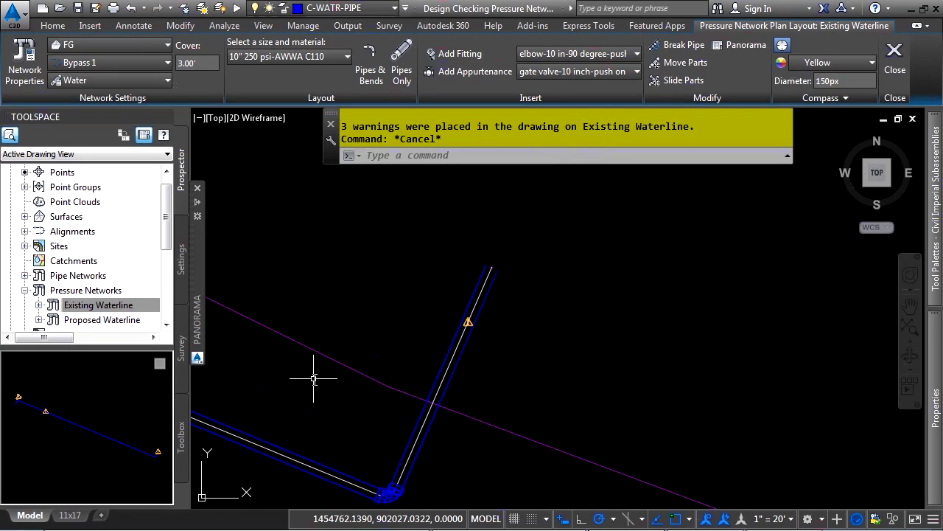
scroll(561, 244, "down", 5)
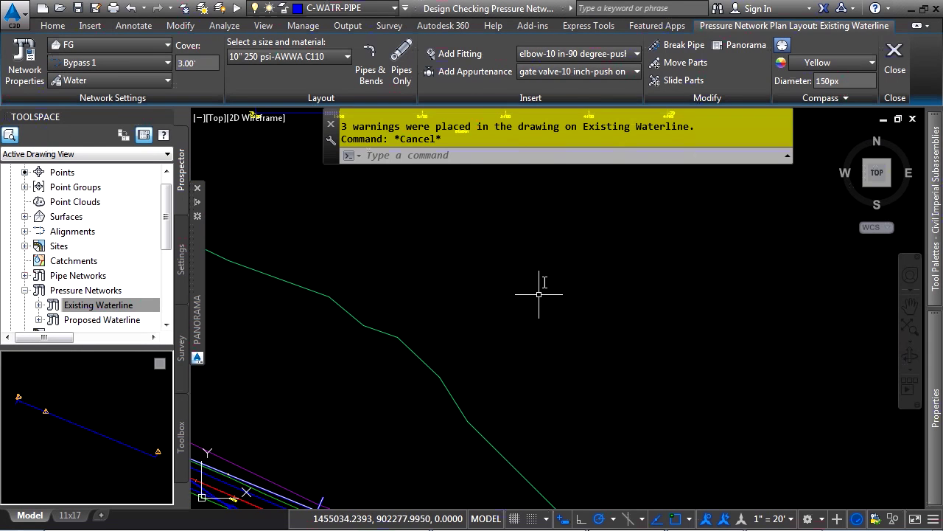
scroll(531, 332, "up", 2)
scroll(449, 332, "up", 8)
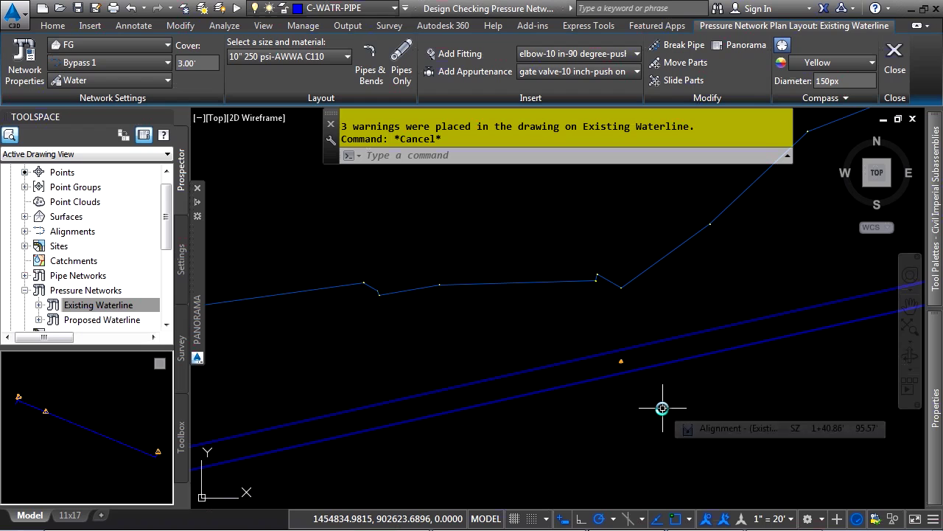
type("rea")
key("Return")
scroll(642, 385, "up", 4)
mouse_move(600, 360)
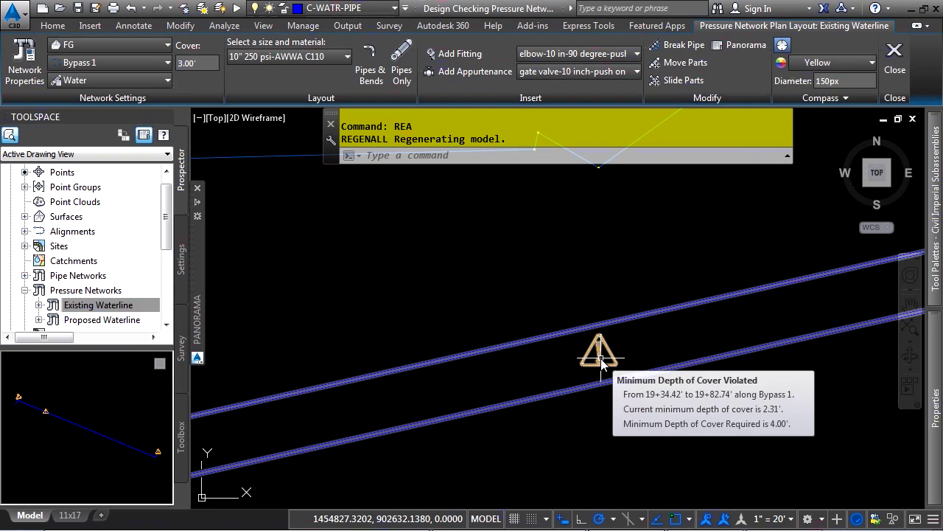